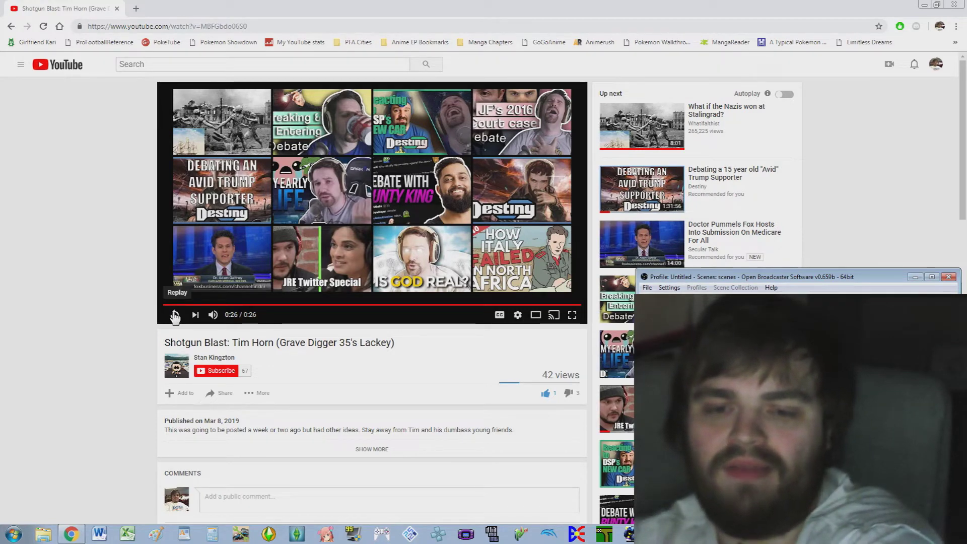
# Step: Replay the finished 26-second 'Shotgun Blast: Tim Horn' video from the start
pyautogui.click(174, 315)
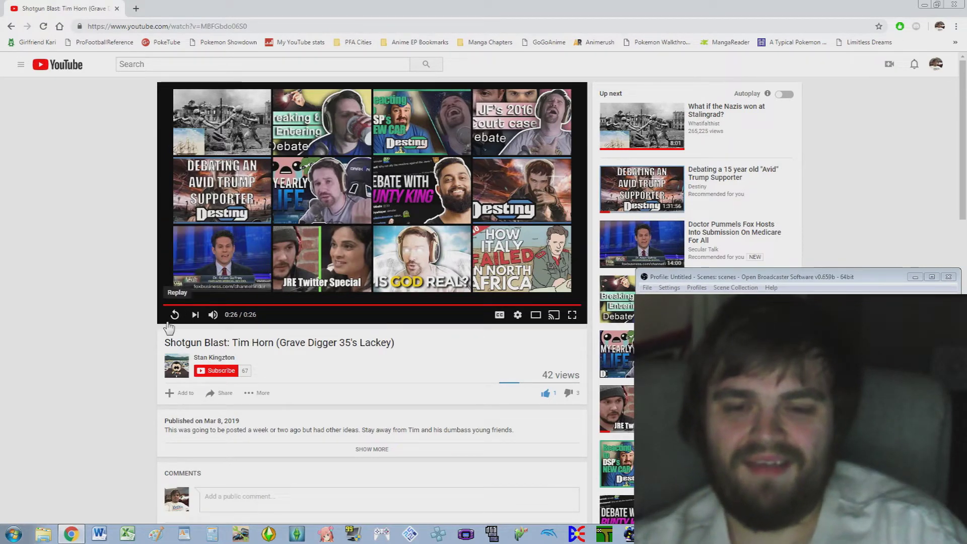
# Step: Restart the Tim Horn video from 0:00 after its end screen appears again
pyautogui.click(171, 324)
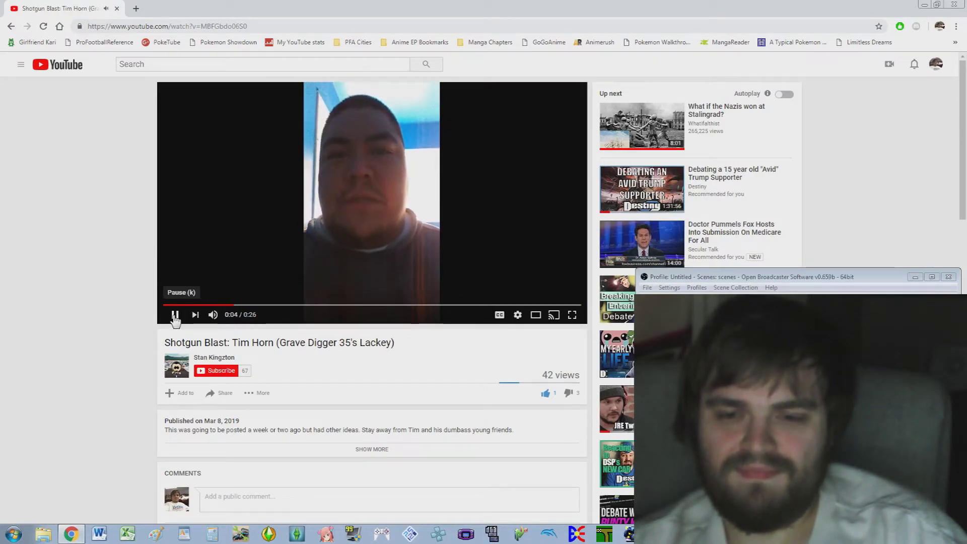
# Step: Pause the Tim Horn video at 0:05, then resume playback
pyautogui.click(176, 316)
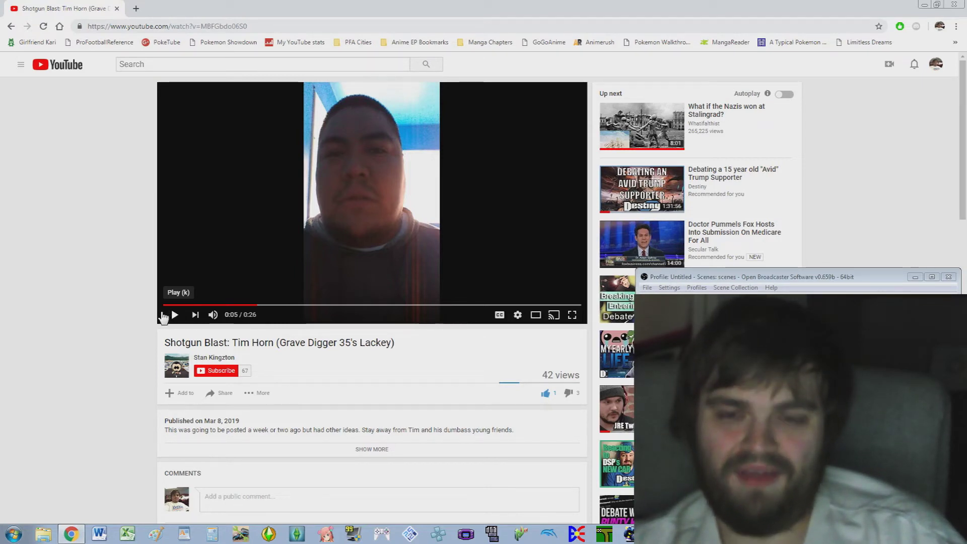
pyautogui.click(162, 316)
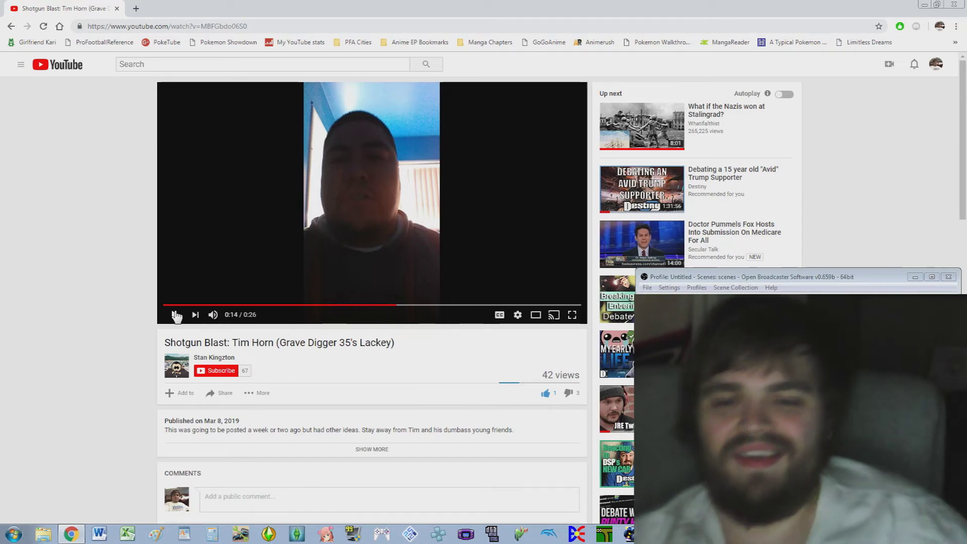
# Step: Resume Tim Horn from 0:14, pause at 0:21, then play to the end
pyautogui.click(177, 316)
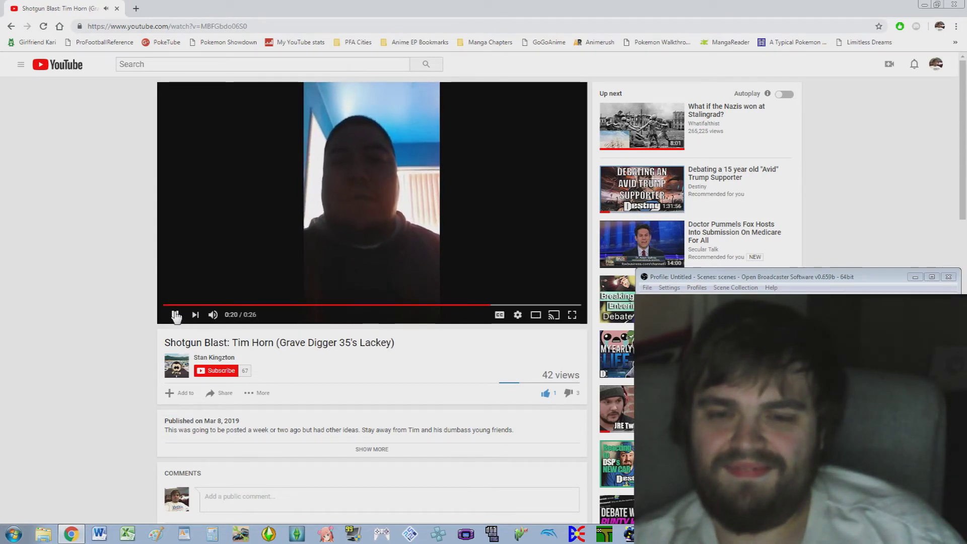
pyautogui.click(176, 316)
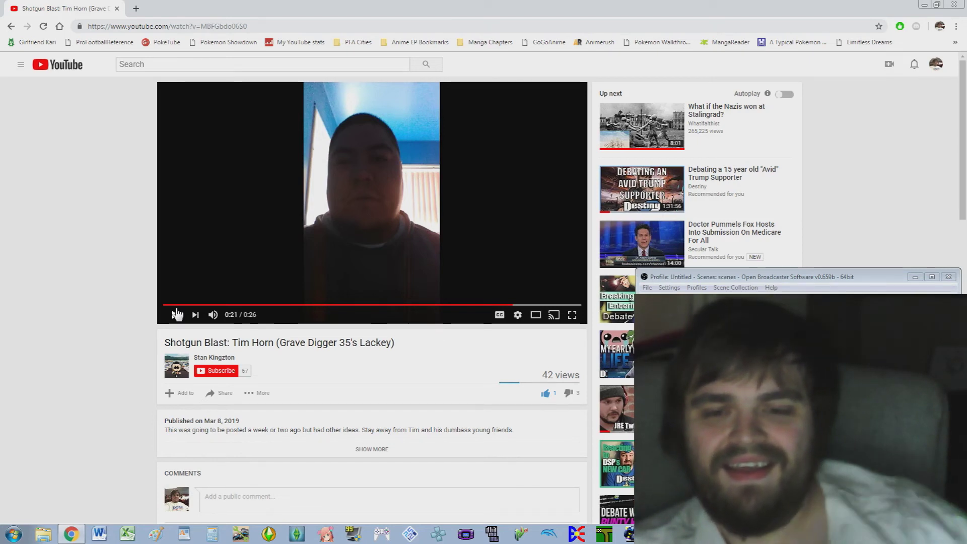
pyautogui.click(177, 315)
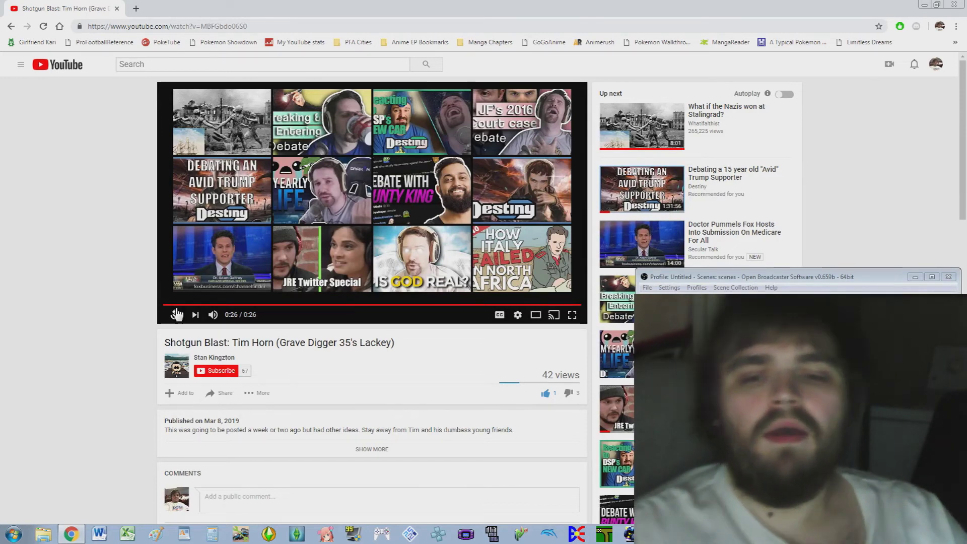
pyautogui.scroll(-2, 70, 235)
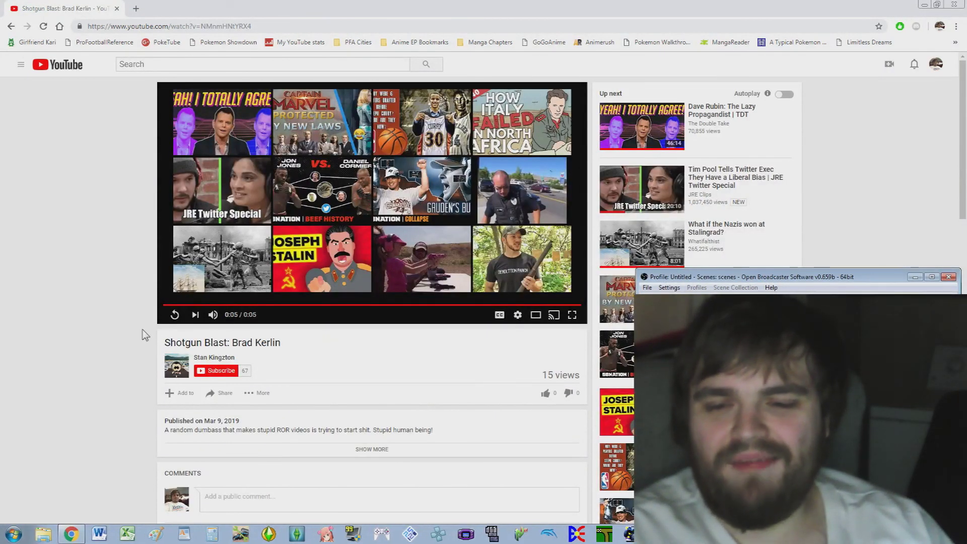
# Step: Replay the 'Shotgun Blast: Brad Kerlin' video from 0:00
pyautogui.click(173, 325)
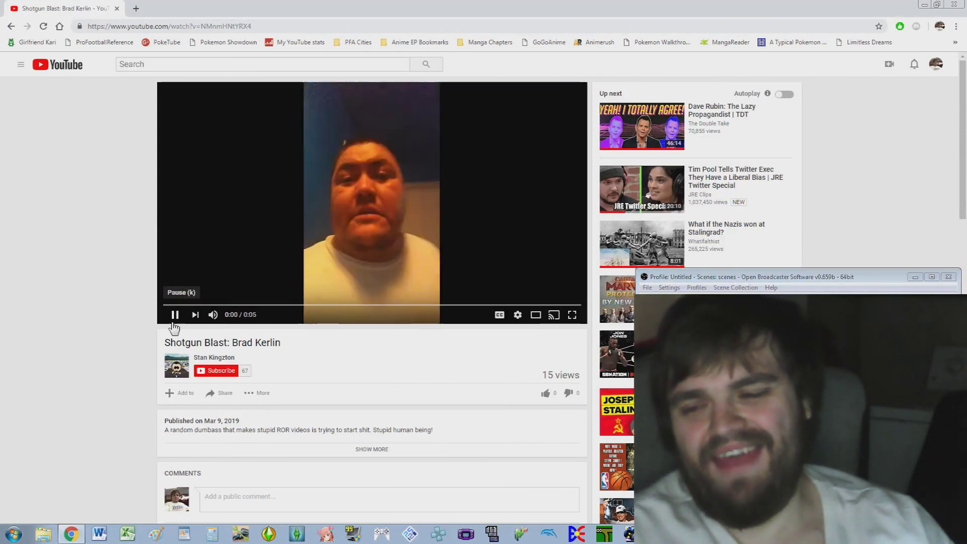